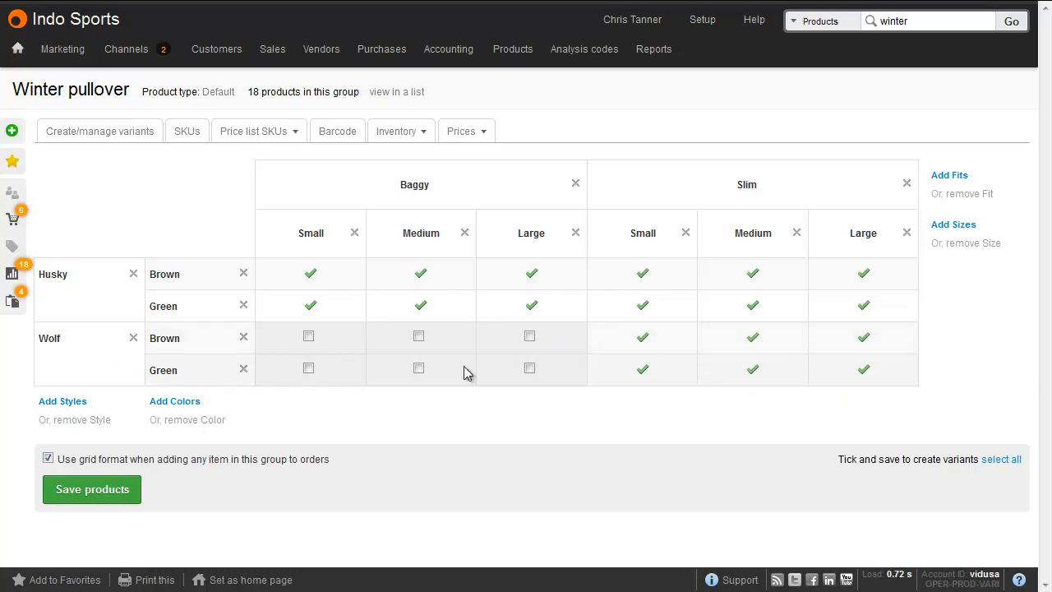
Step: View the Winter pullover group's products in a list
{"action": "left_click", "coordinate": [406, 94]}
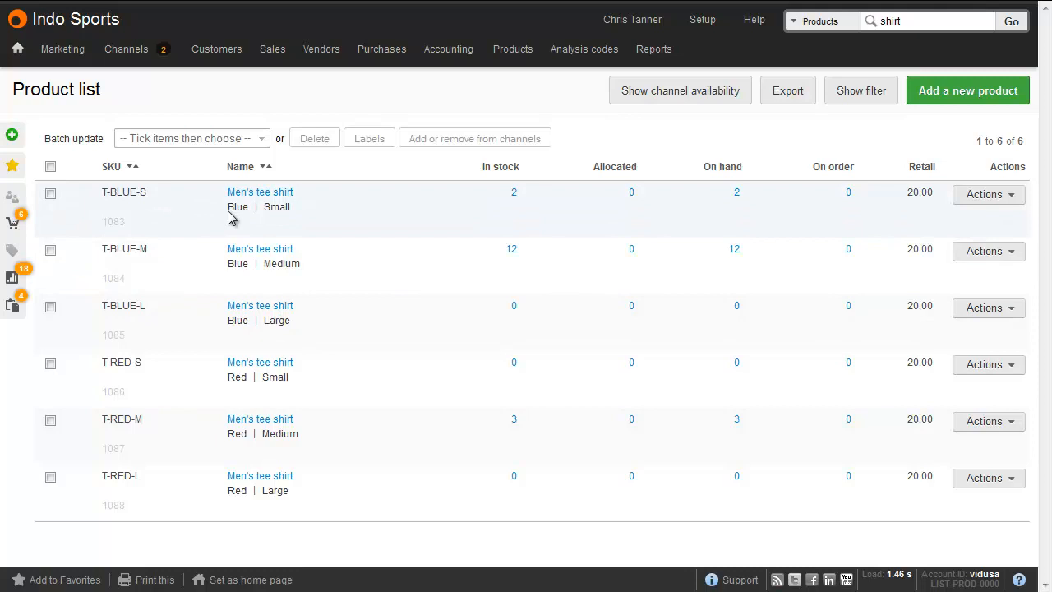
Step: Open the variants of the small blue Men's tee shirt and view the group's SKUs and Retail prices
{"action": "left_click", "coordinate": [985, 200]}
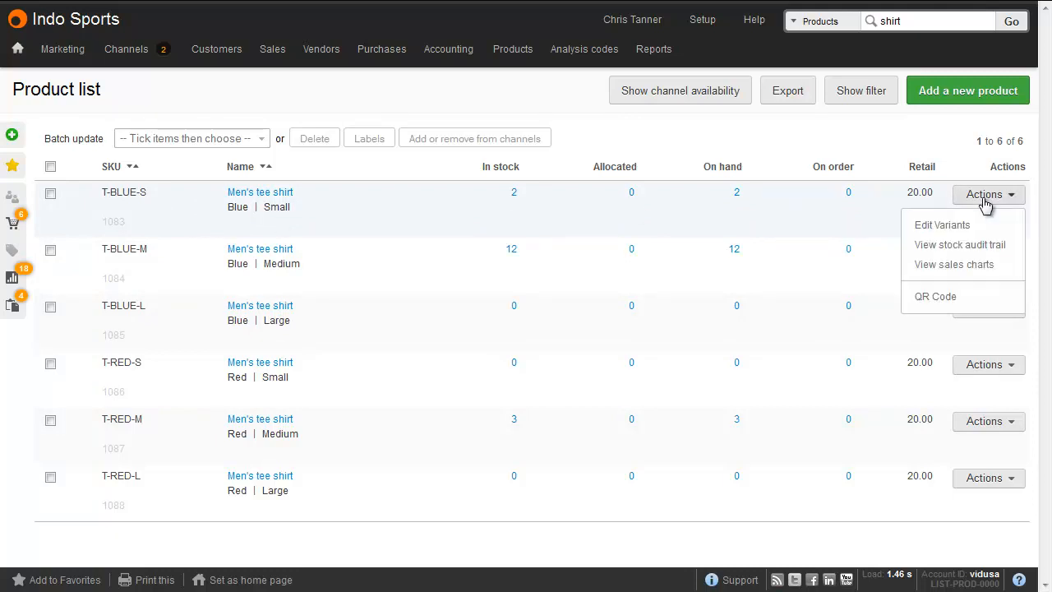
{"action": "left_click", "coordinate": [991, 227]}
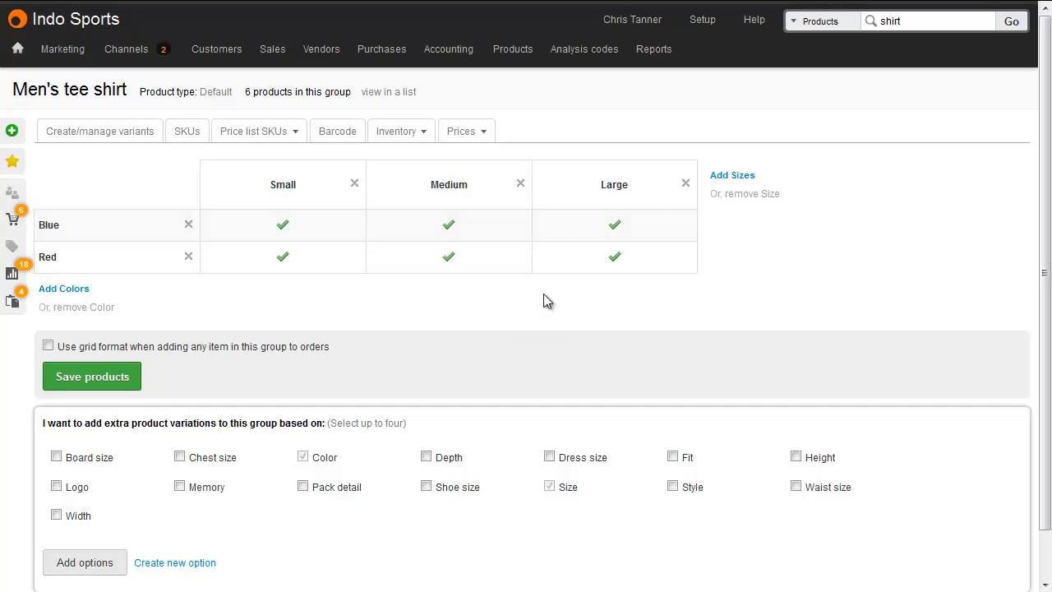
{"action": "left_click", "coordinate": [196, 138]}
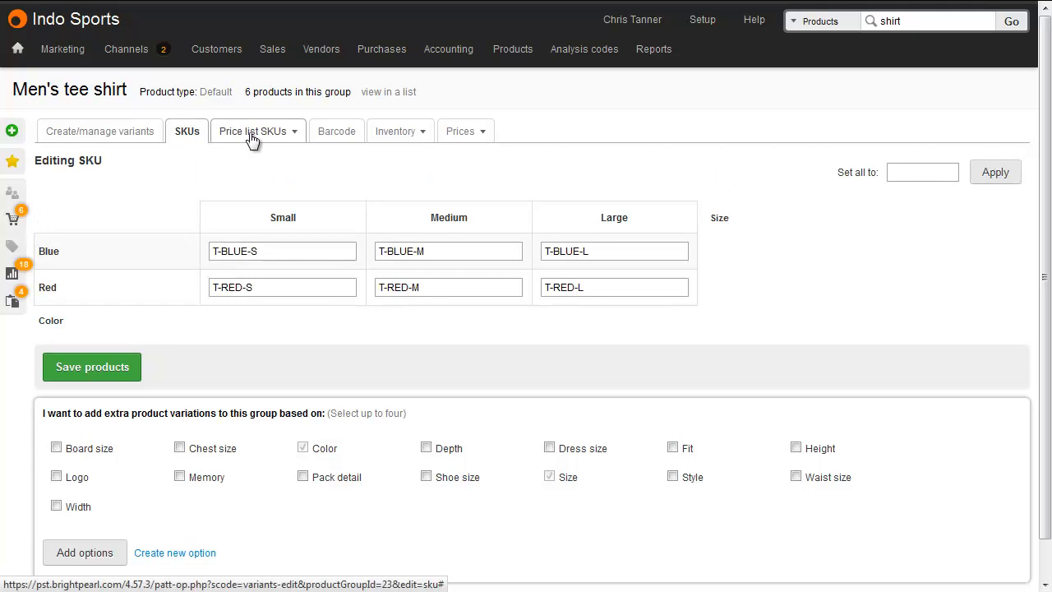
{"action": "left_click", "coordinate": [397, 138]}
{"action": "left_click", "coordinate": [457, 134]}
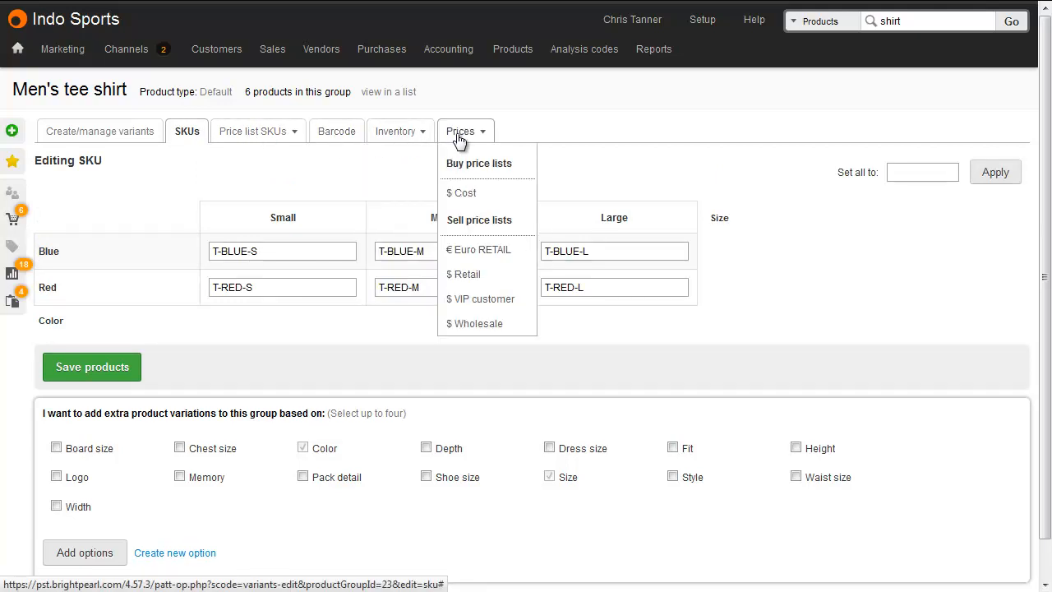
{"action": "left_click", "coordinate": [465, 275]}
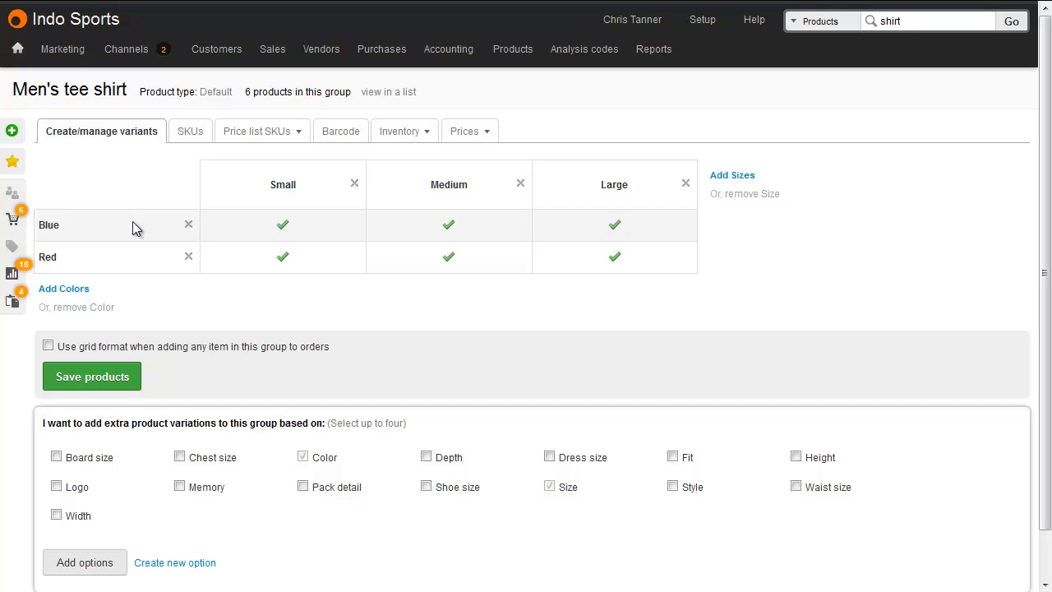
Step: In the product options setup, view the values assigned to Color and list the products that use Brown
{"action": "left_click", "coordinate": [702, 27]}
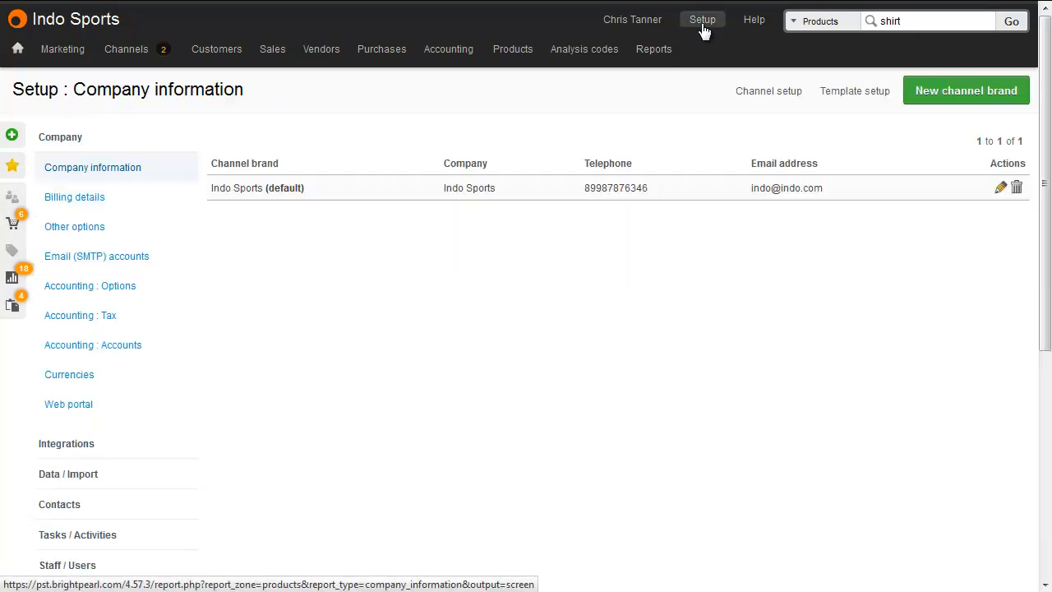
{"action": "scroll", "coordinate": [265, 345], "scroll_direction": "down", "scroll_amount": 4}
{"action": "left_click", "coordinate": [164, 291]}
{"action": "scroll", "coordinate": [152, 289], "scroll_direction": "down", "scroll_amount": 1}
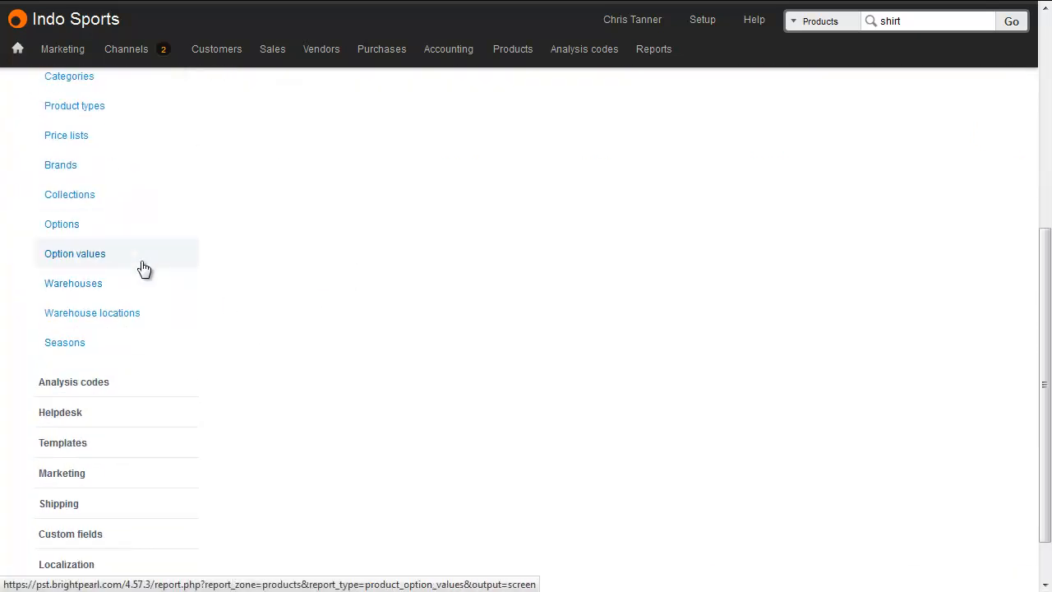
{"action": "left_click", "coordinate": [141, 269]}
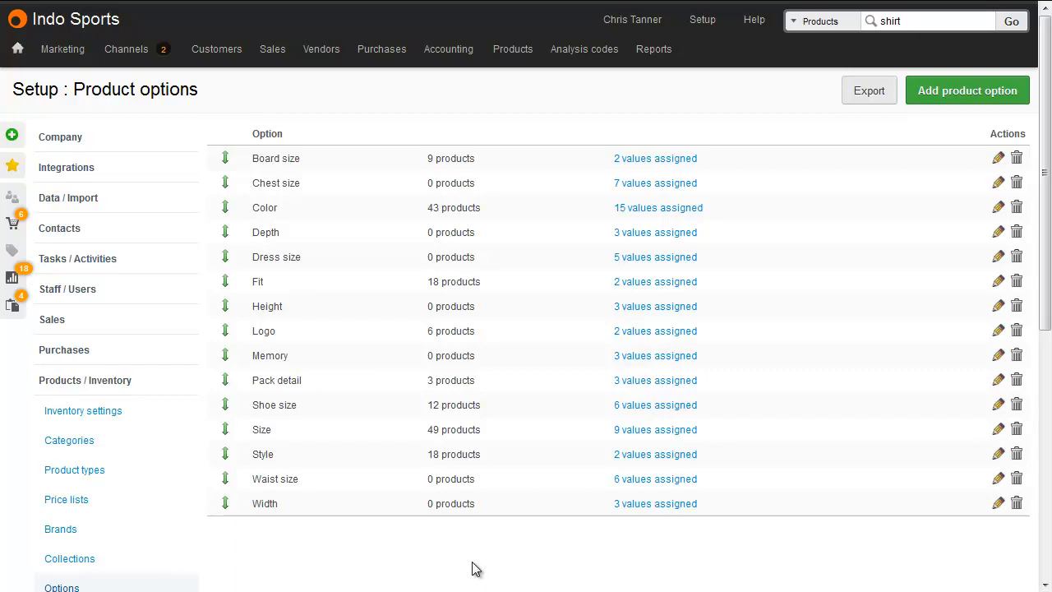
{"action": "left_click", "coordinate": [663, 210]}
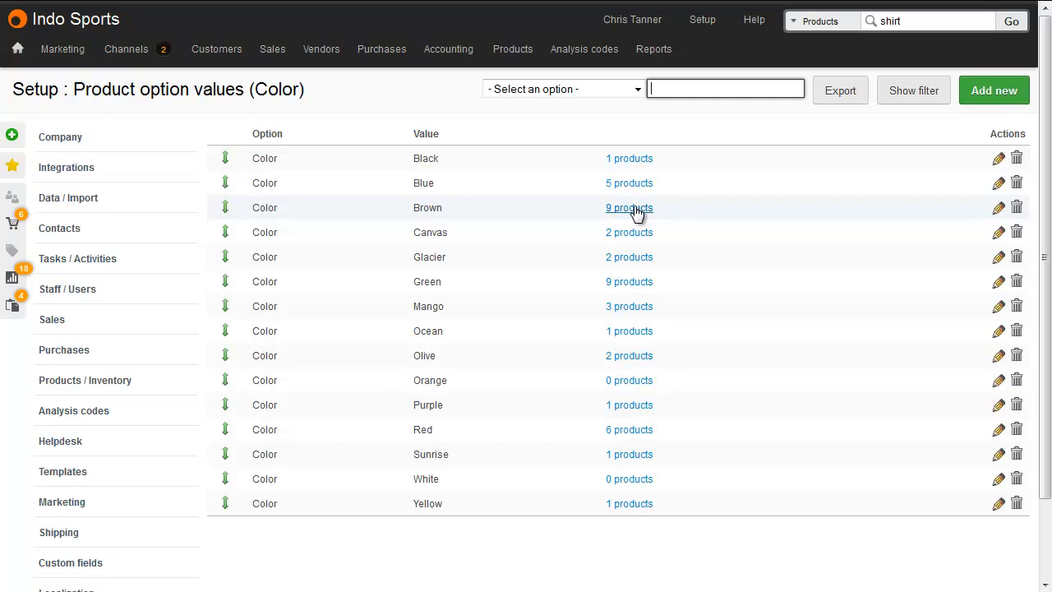
{"action": "left_click", "coordinate": [635, 208]}
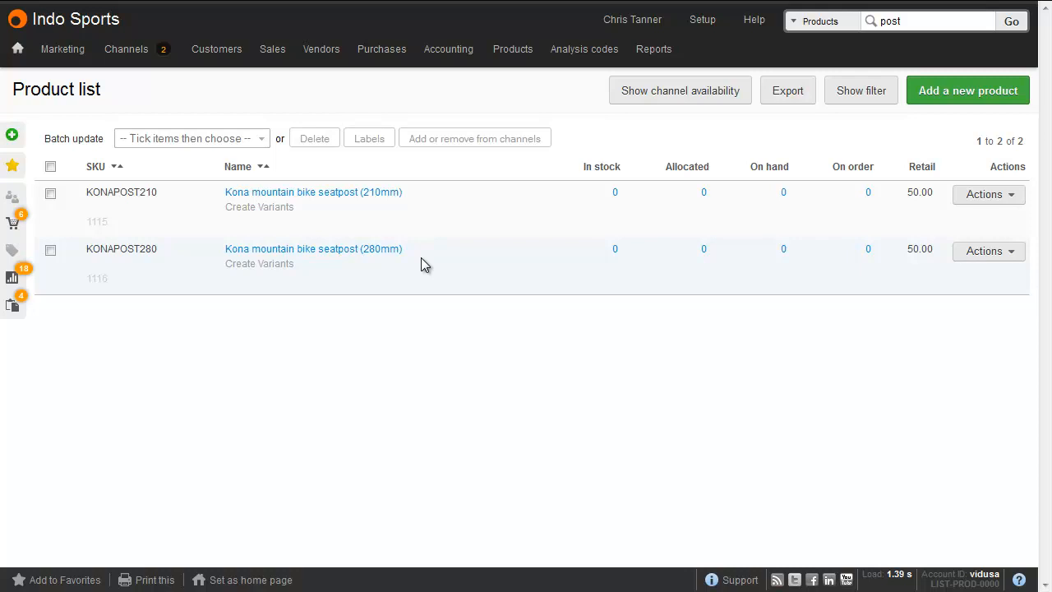
Step: Rename product KONAPOST210 as "Kona mountain bike seatpost" by removing the length from its name, and save it
{"action": "left_click", "coordinate": [388, 195]}
{"action": "left_click_drag", "start_coordinate": [234, 188], "coordinate": [335, 188]}
{"action": "key", "text": "BackSpace"}
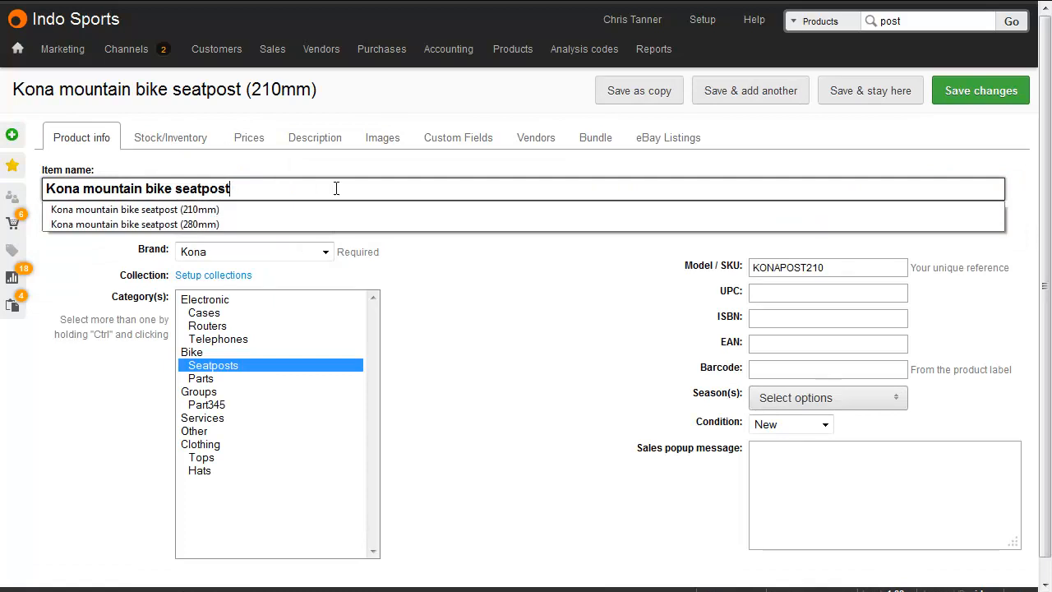
{"action": "left_click", "coordinate": [982, 94]}
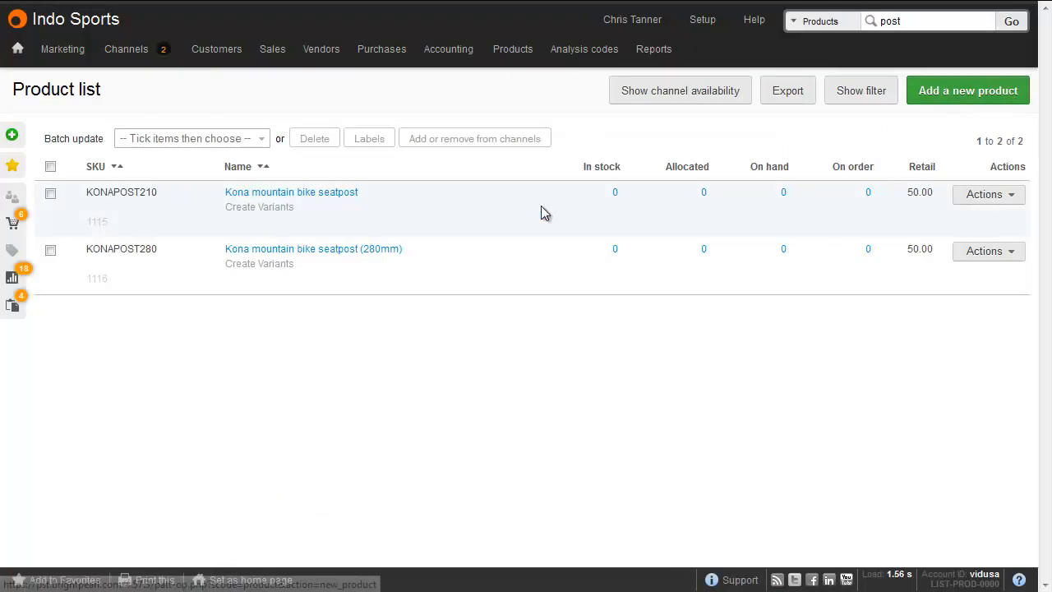
Step: Rename product KONAPOST280 as "Kona mountain bike seatpost" so it shares the other seatpost's name, and save it
{"action": "left_click", "coordinate": [385, 249]}
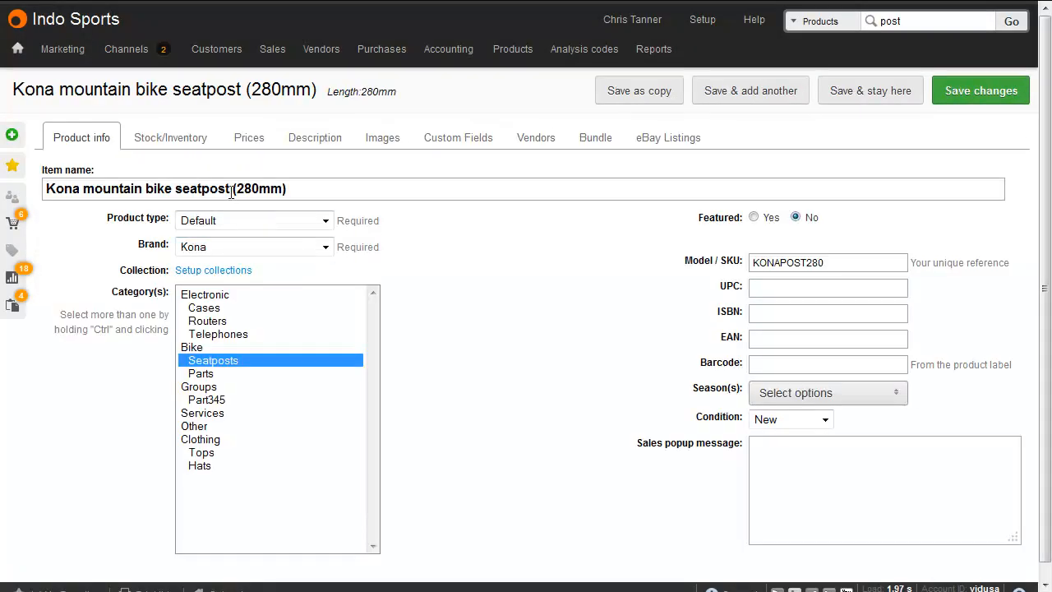
{"action": "left_click_drag", "start_coordinate": [231, 188], "coordinate": [308, 188]}
{"action": "key", "text": "BackSpace"}
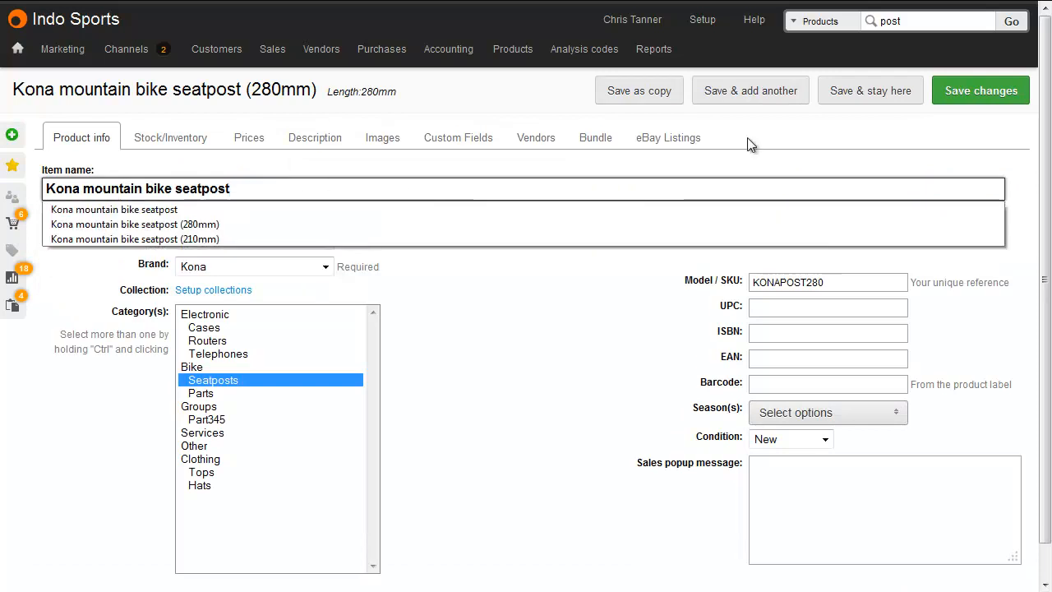
{"action": "left_click", "coordinate": [978, 90]}
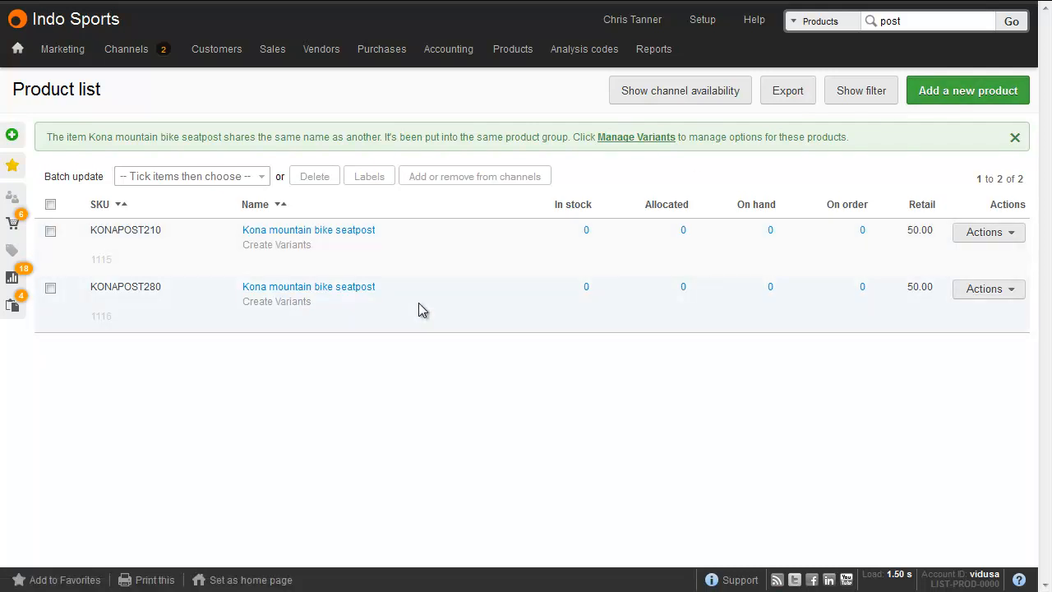
Step: Start creating variants for the Kona mountain bike seatpost based on a new option named Length
{"action": "left_click", "coordinate": [293, 246]}
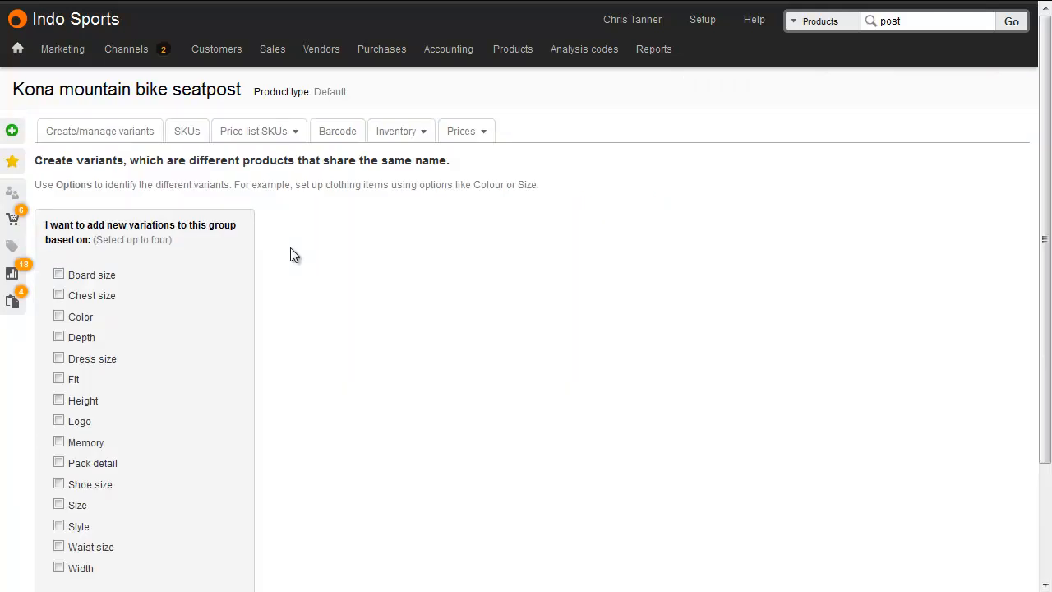
{"action": "scroll", "coordinate": [290, 255], "scroll_direction": "down", "scroll_amount": 3}
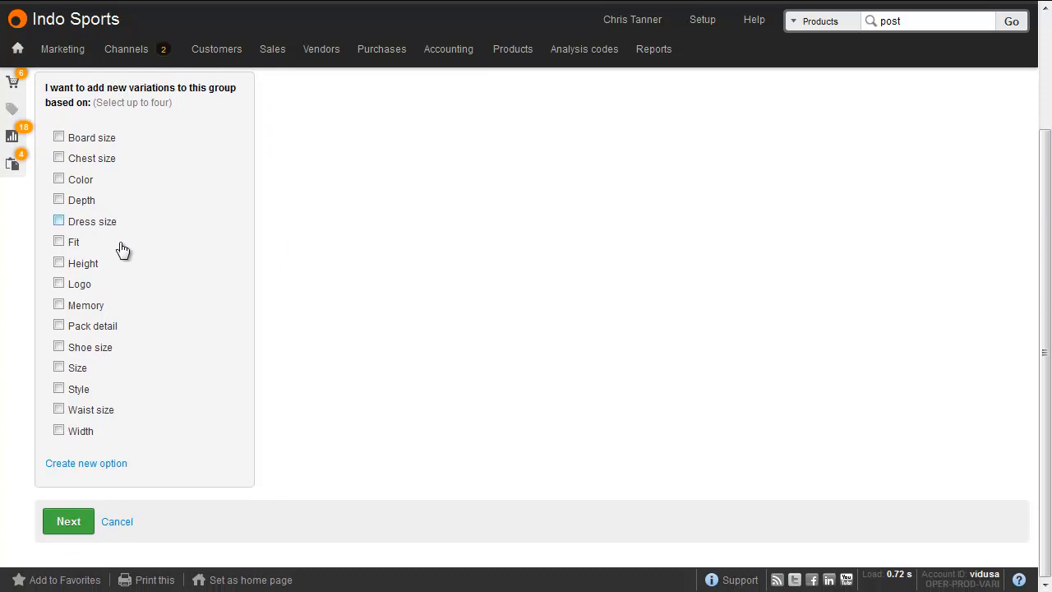
{"action": "left_click", "coordinate": [94, 463]}
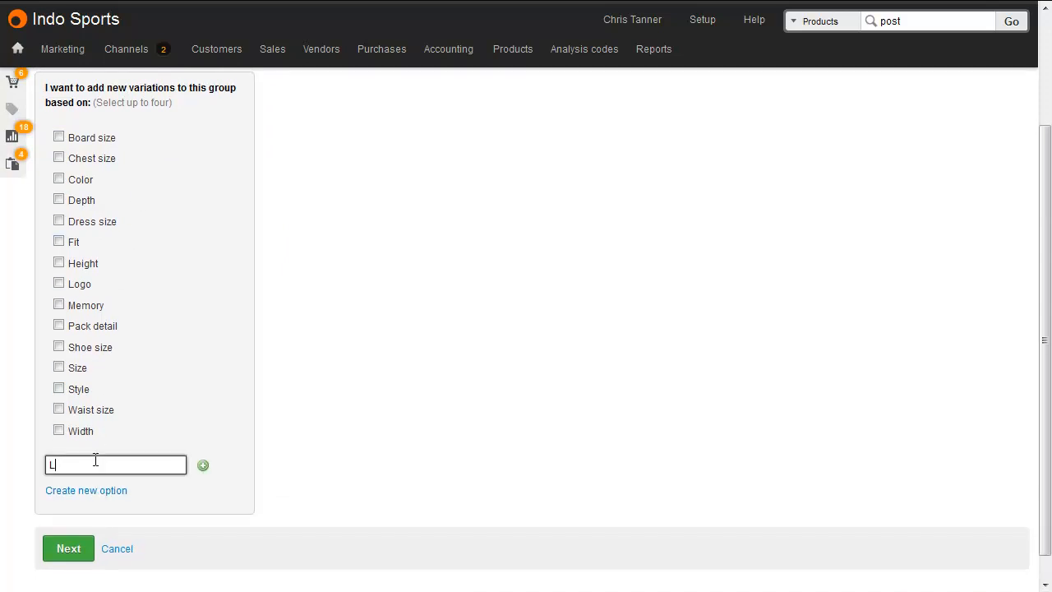
{"action": "type", "text": "Length"}
{"action": "left_click", "coordinate": [82, 548]}
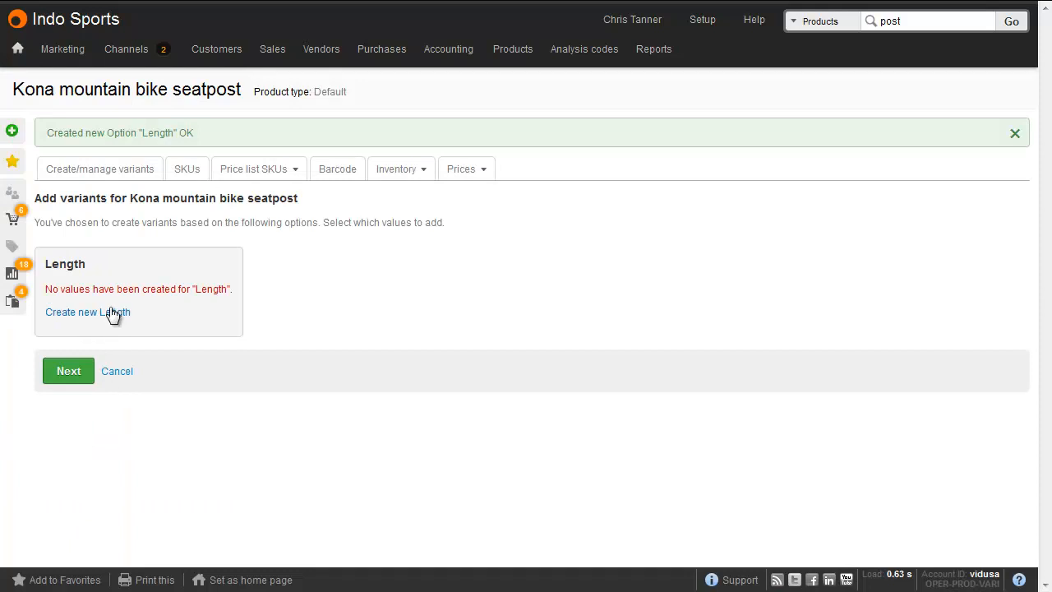
Step: Create the values 210mm and 280mm for the Length option and add them to the seatpost group
{"action": "left_click", "coordinate": [110, 312]}
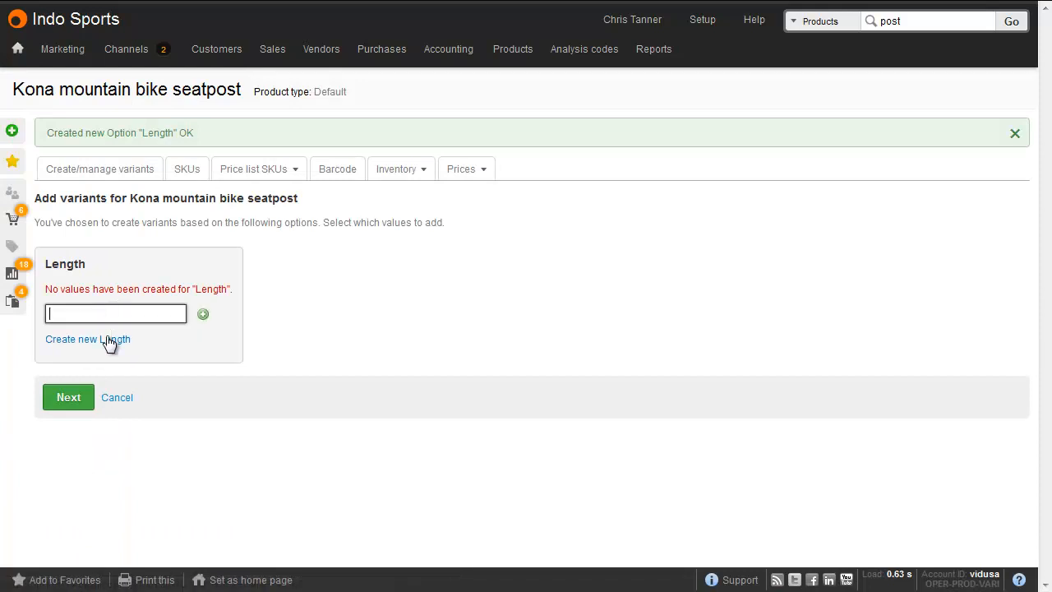
{"action": "left_click", "coordinate": [108, 341]}
{"action": "left_click", "coordinate": [109, 315]}
{"action": "type", "text": "210mm"}
{"action": "left_click", "coordinate": [111, 342]}
{"action": "type", "text": "280mm"}
{"action": "left_click", "coordinate": [69, 424]}
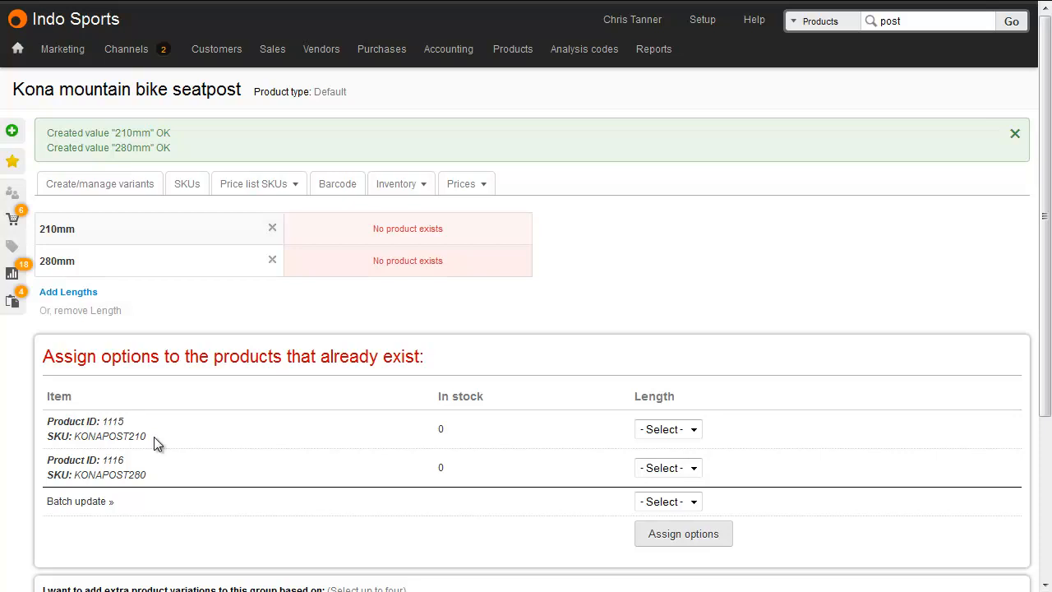
Step: Assign the length 210mm to existing product KONAPOST210 and 280mm to KONAPOST280
{"action": "left_click", "coordinate": [668, 429]}
{"action": "left_click", "coordinate": [665, 455]}
{"action": "left_click", "coordinate": [668, 470]}
{"action": "left_click", "coordinate": [671, 511]}
{"action": "left_click", "coordinate": [678, 535]}
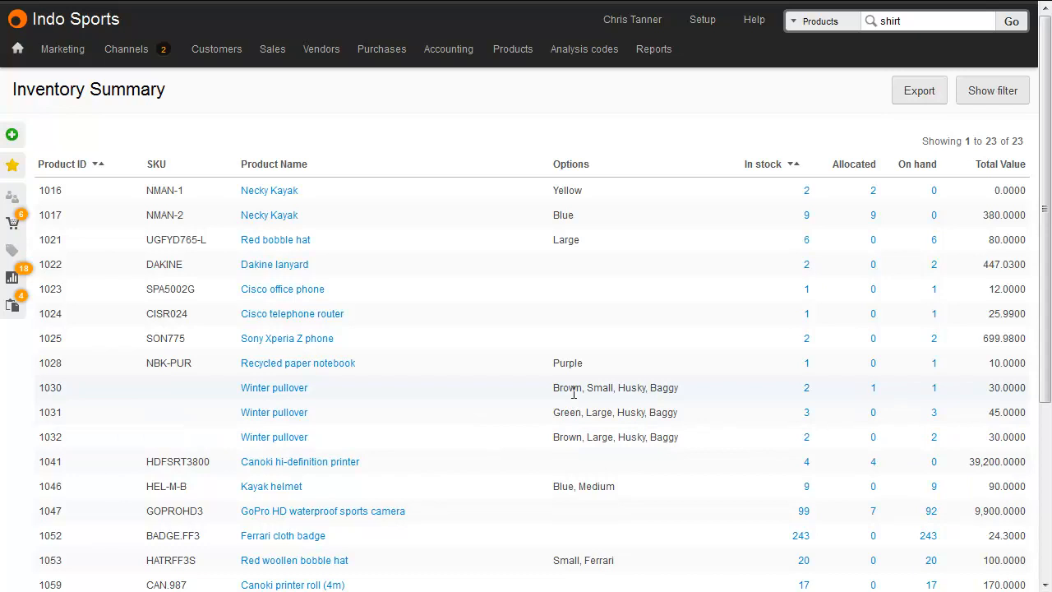
Step: Open the stock details of the Brown, Small, Husky, Baggy Winter pullover and view inventory levels across its variants
{"action": "left_click", "coordinate": [806, 388]}
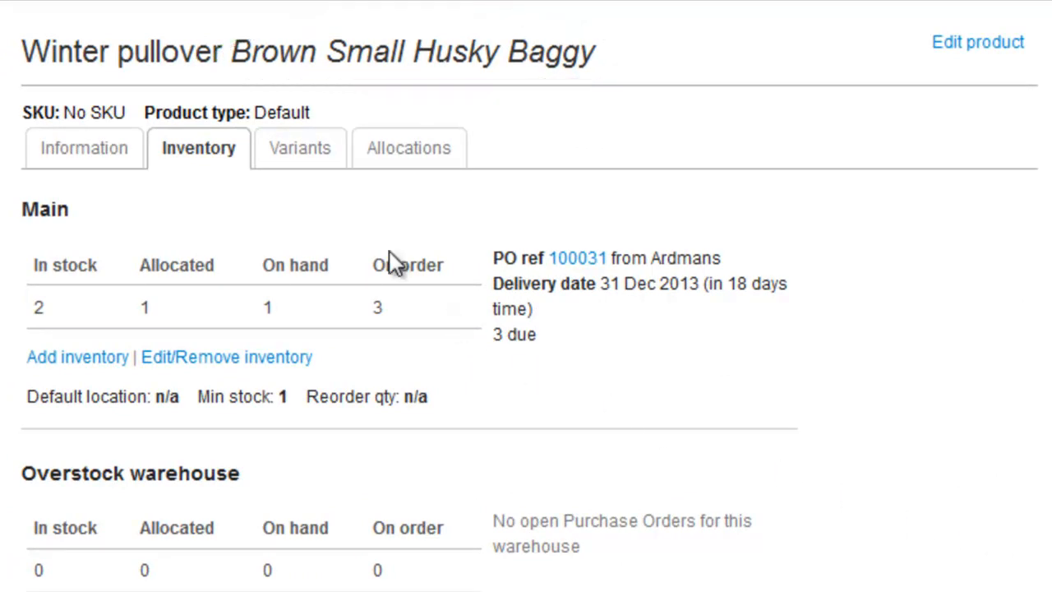
{"action": "left_click", "coordinate": [300, 150]}
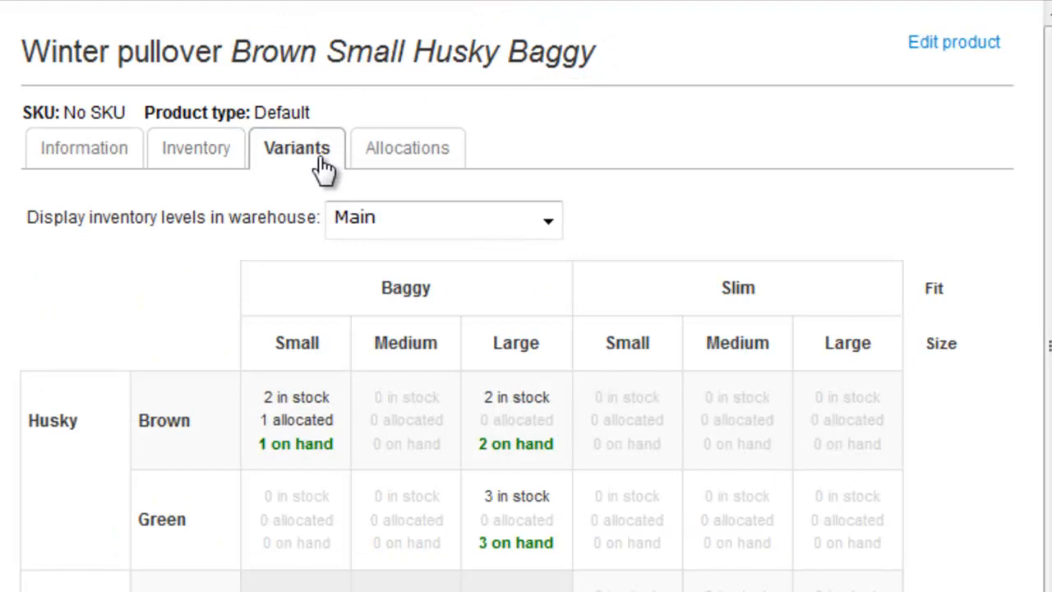
{"action": "scroll", "coordinate": [403, 332], "scroll_direction": "down", "scroll_amount": 1}
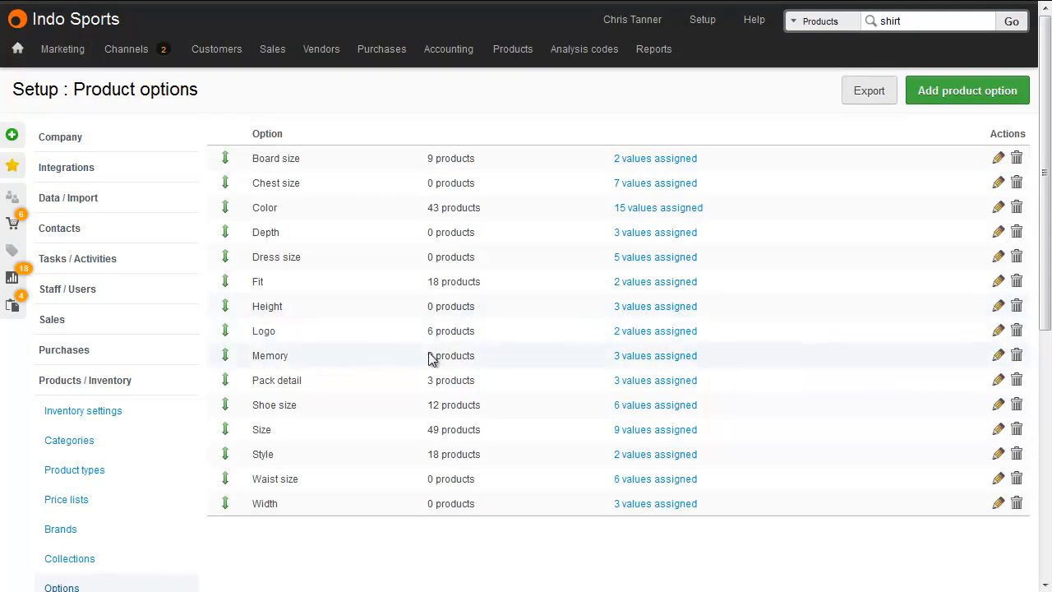
Step: Open the Memory product option and the Boxes product type for editing
{"action": "left_click", "coordinate": [995, 359]}
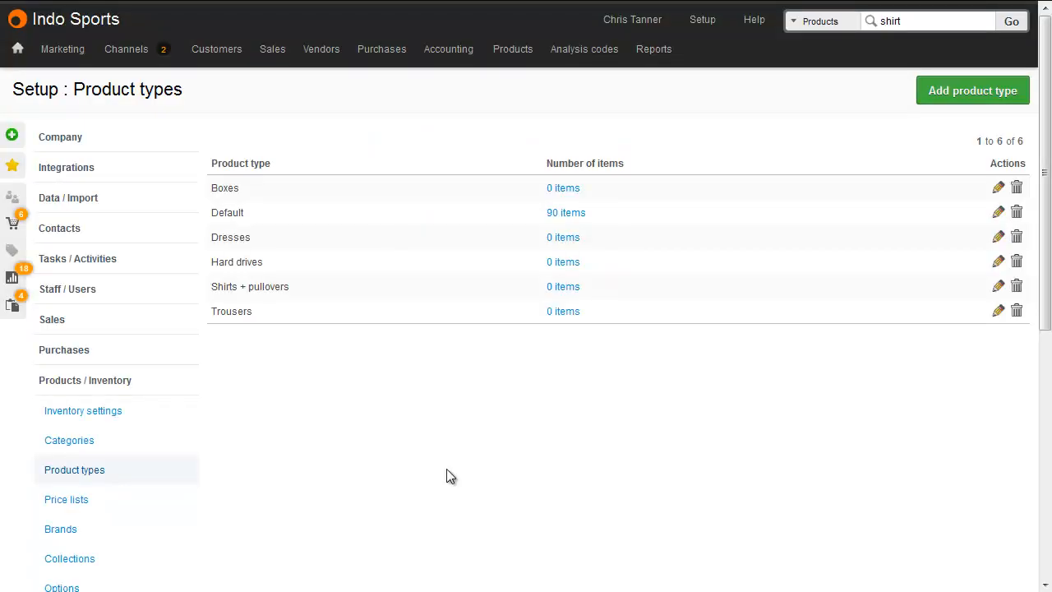
{"action": "left_click", "coordinate": [999, 187]}
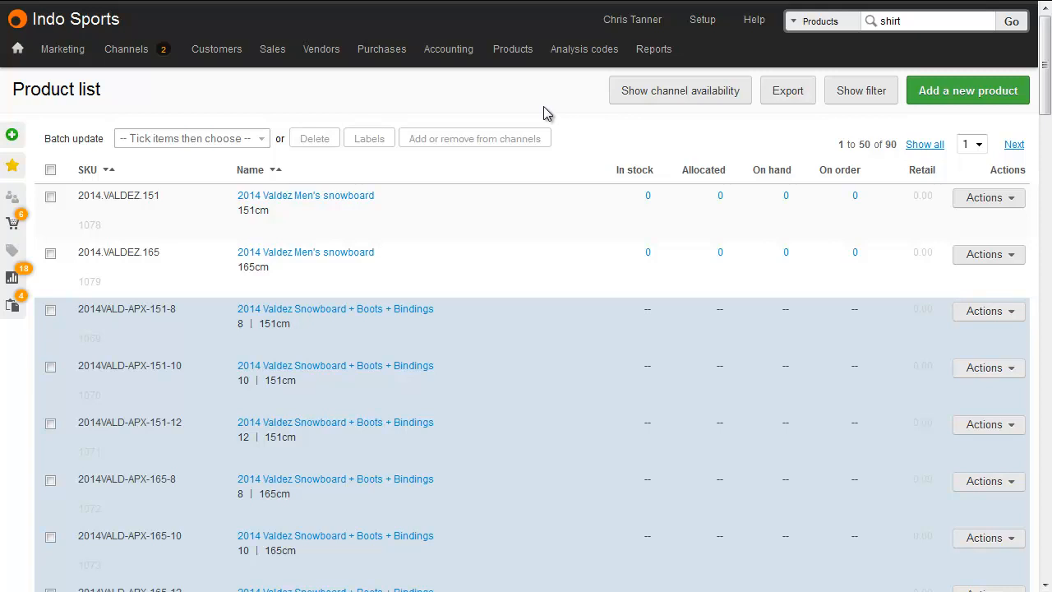
Step: Add a new product named "My box" with product type Boxes and category Parts
{"action": "left_click", "coordinate": [942, 99]}
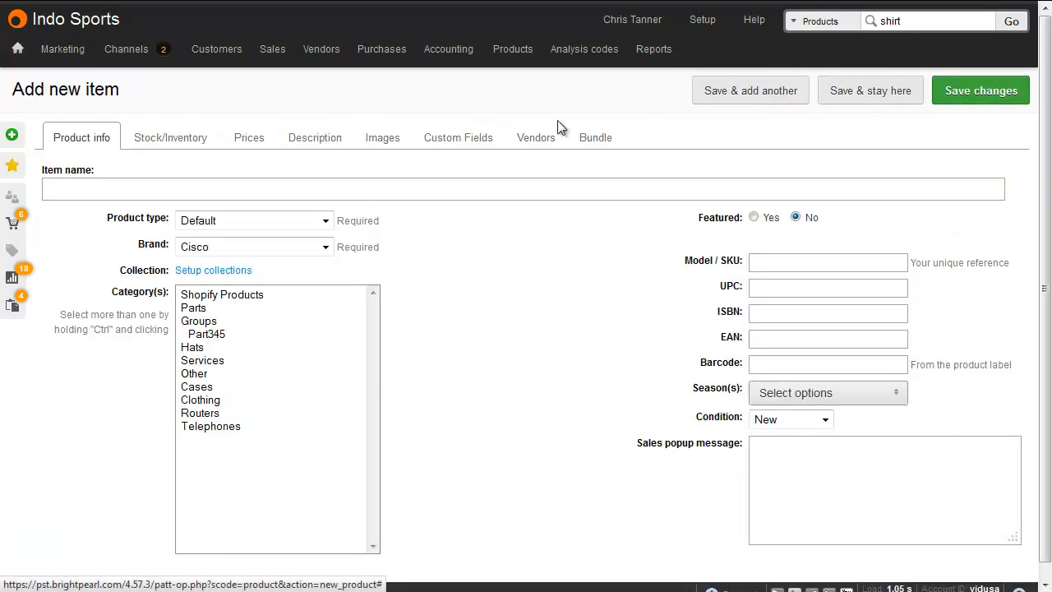
{"action": "left_click", "coordinate": [317, 188]}
{"action": "type", "text": "My box"}
{"action": "left_click", "coordinate": [326, 225]}
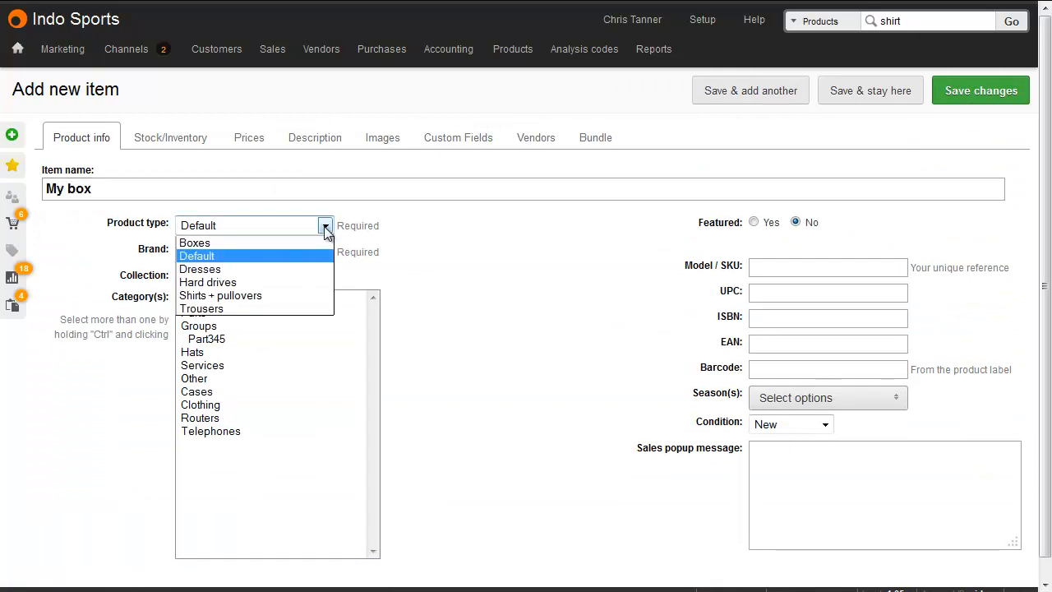
{"action": "left_click", "coordinate": [323, 243]}
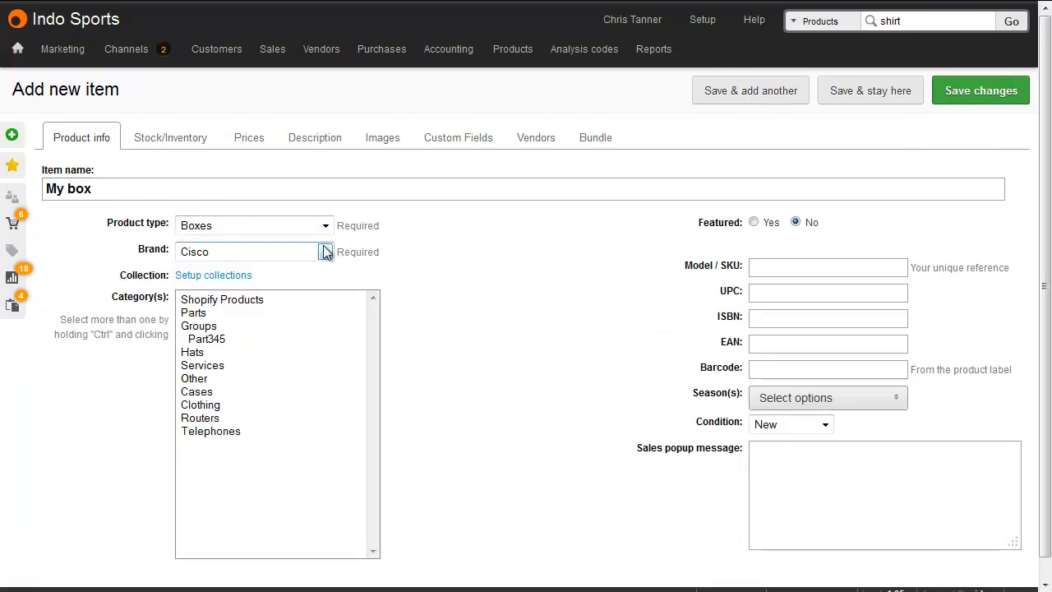
{"action": "left_click", "coordinate": [267, 314]}
{"action": "left_click", "coordinate": [792, 269]}
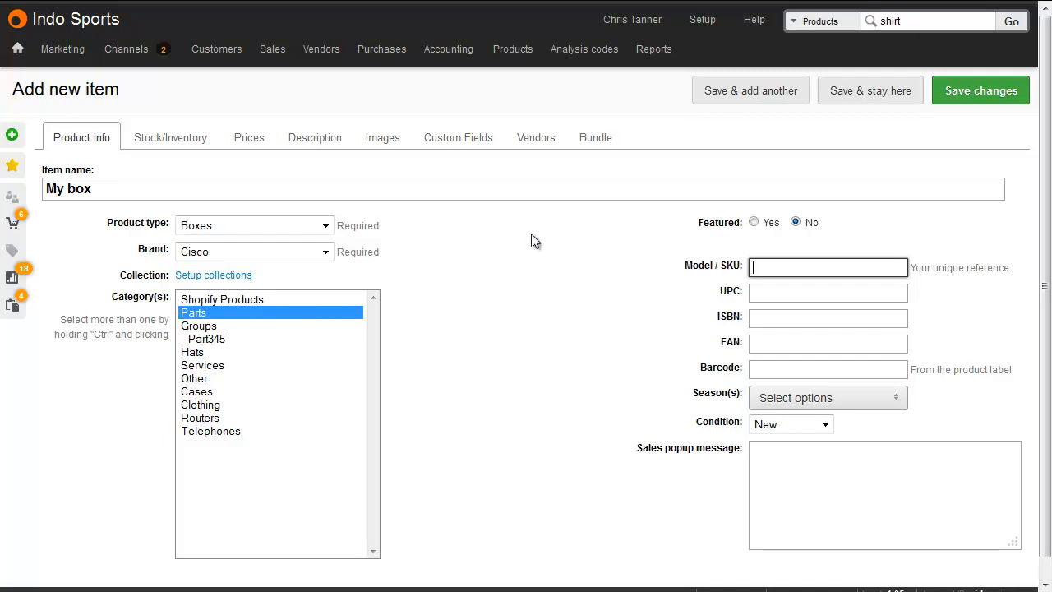
Step: Set the new item's Retail price to $10 for a quantity break of 1 and mark it as taxable
{"action": "left_click", "coordinate": [259, 143]}
{"action": "left_click", "coordinate": [140, 319]}
{"action": "type", "text": "1"}
{"action": "left_click", "coordinate": [394, 329]}
{"action": "type", "text": "10"}
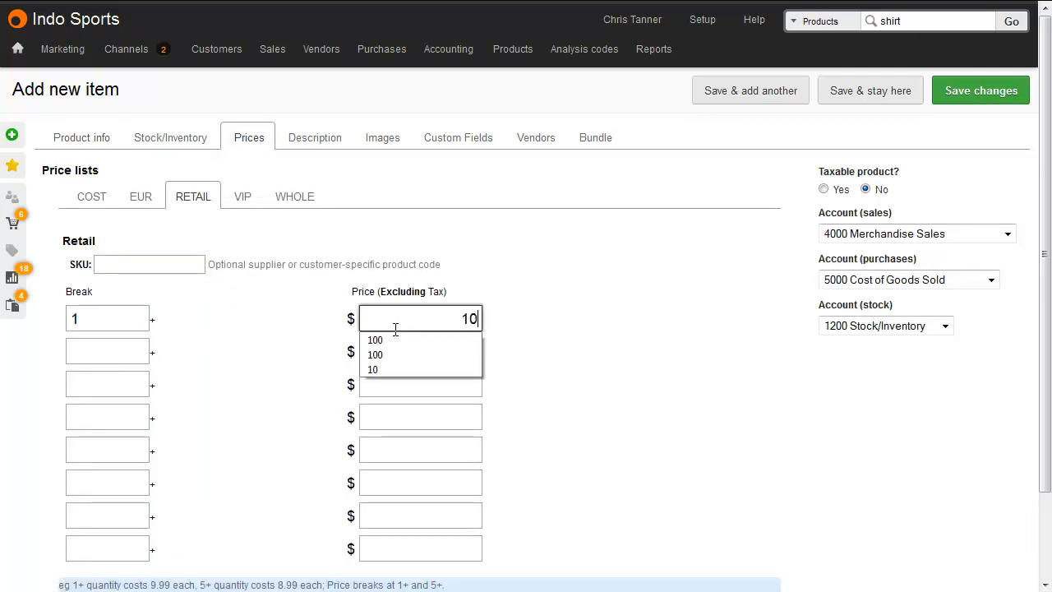
{"action": "left_click", "coordinate": [841, 192]}
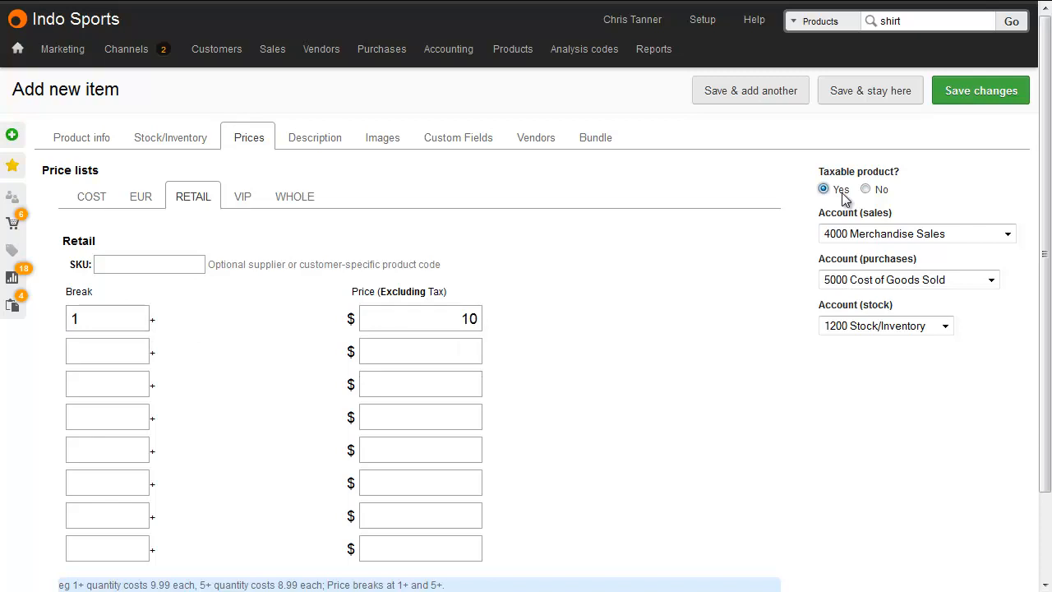
Step: Assign Canoki Industries as the new item's vendor and save the product
{"action": "left_click", "coordinate": [323, 137]}
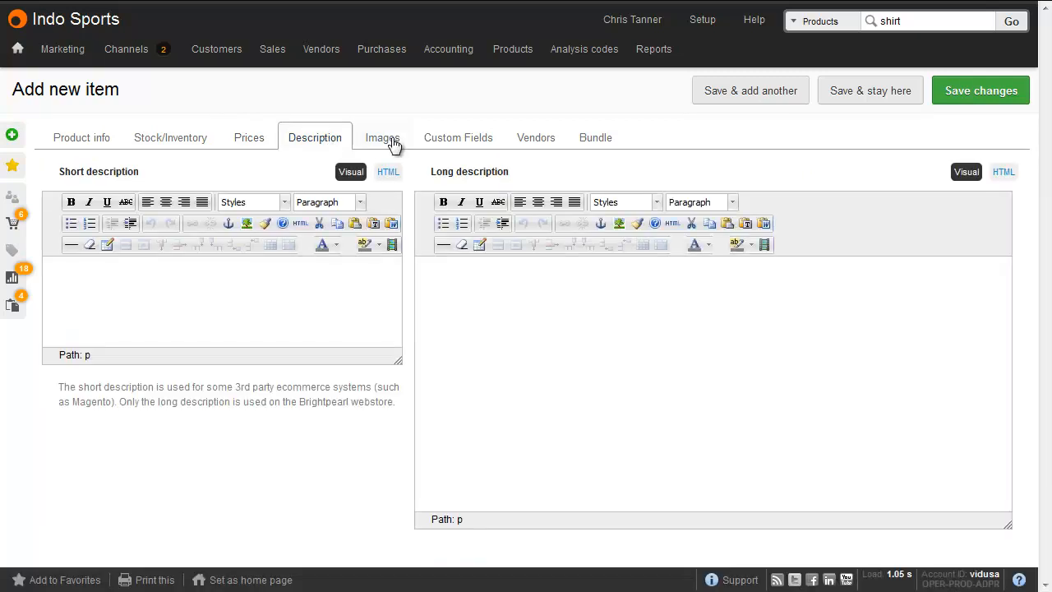
{"action": "left_click", "coordinate": [447, 140]}
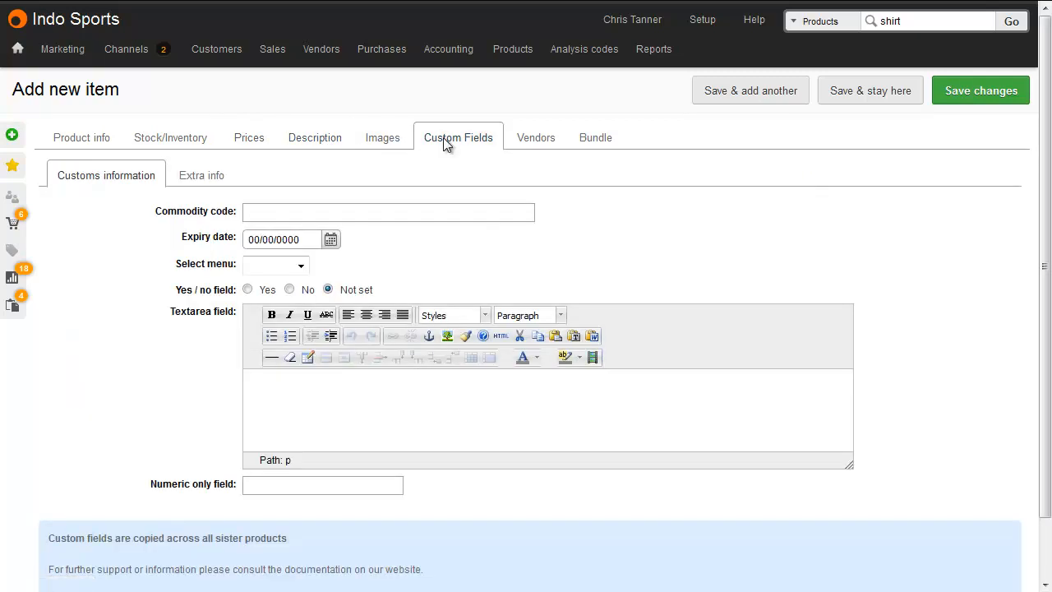
{"action": "left_click", "coordinate": [530, 140]}
{"action": "left_click", "coordinate": [218, 202]}
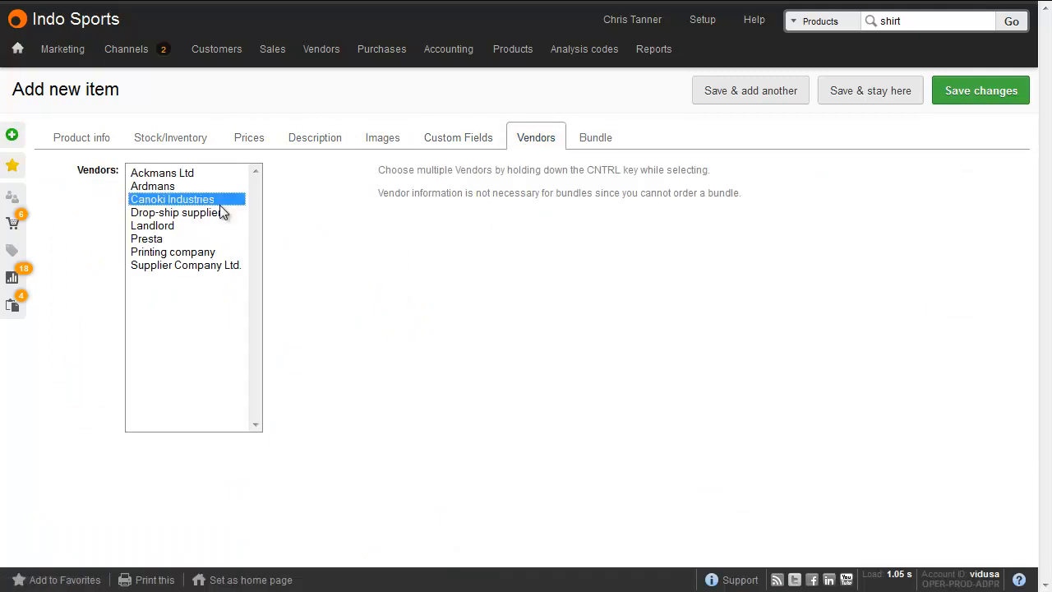
{"action": "left_click", "coordinate": [991, 93]}
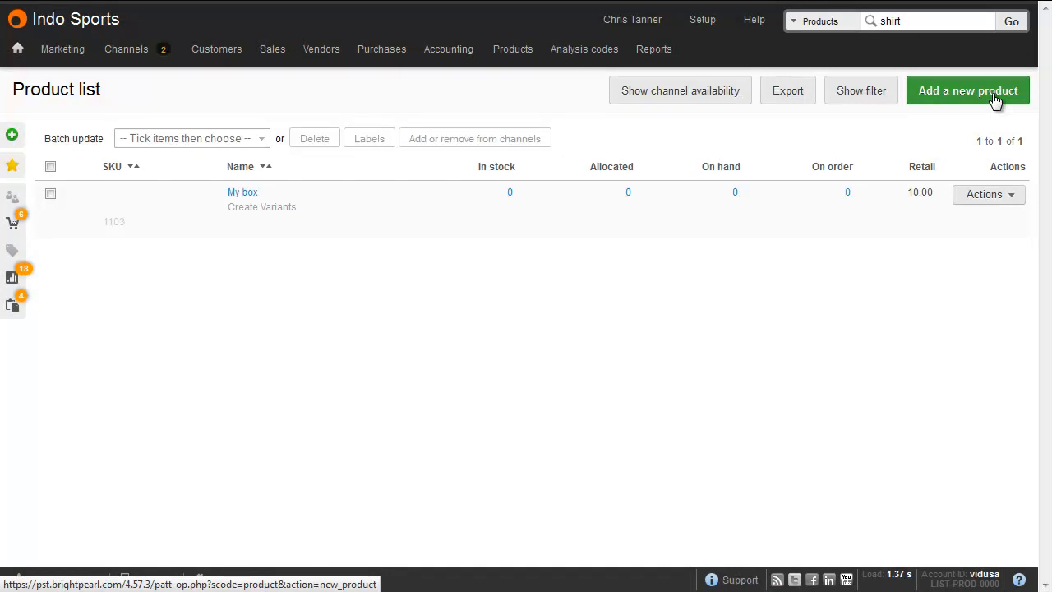
Step: Start creating variants for My box based on the Depth, Height and Width options
{"action": "left_click", "coordinate": [262, 207]}
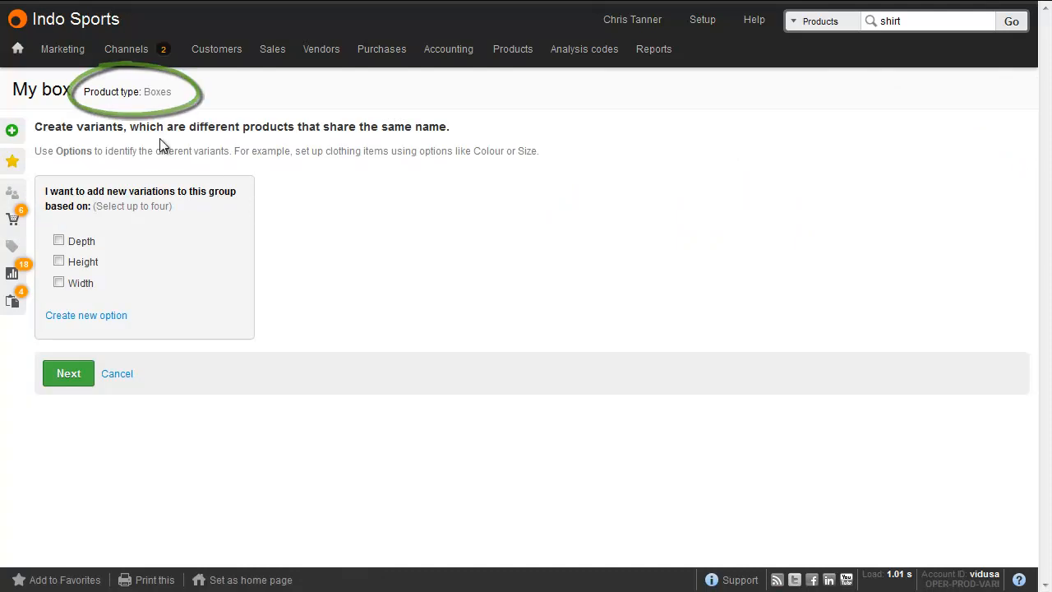
{"action": "left_click", "coordinate": [87, 286]}
{"action": "left_click", "coordinate": [86, 263]}
{"action": "left_click", "coordinate": [86, 244]}
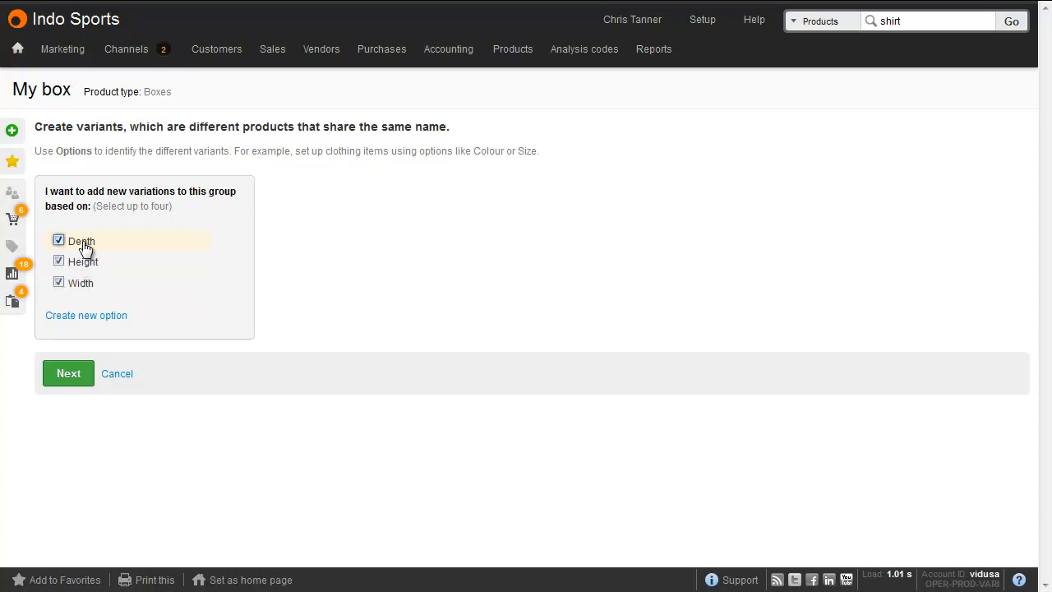
{"action": "left_click", "coordinate": [72, 374]}
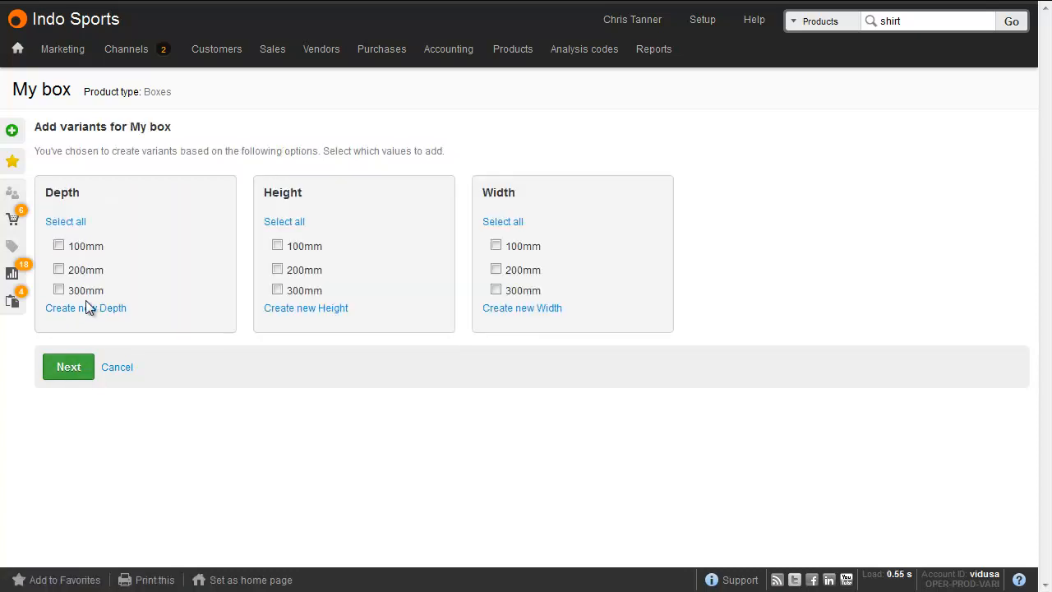
Step: Include the 100mm and 200mm values for Depth, Height and Width in the My box variants
{"action": "left_click", "coordinate": [89, 248]}
{"action": "left_click", "coordinate": [93, 275]}
{"action": "left_click", "coordinate": [304, 248]}
{"action": "left_click", "coordinate": [304, 271]}
{"action": "left_click", "coordinate": [517, 247]}
{"action": "left_click", "coordinate": [518, 271]}
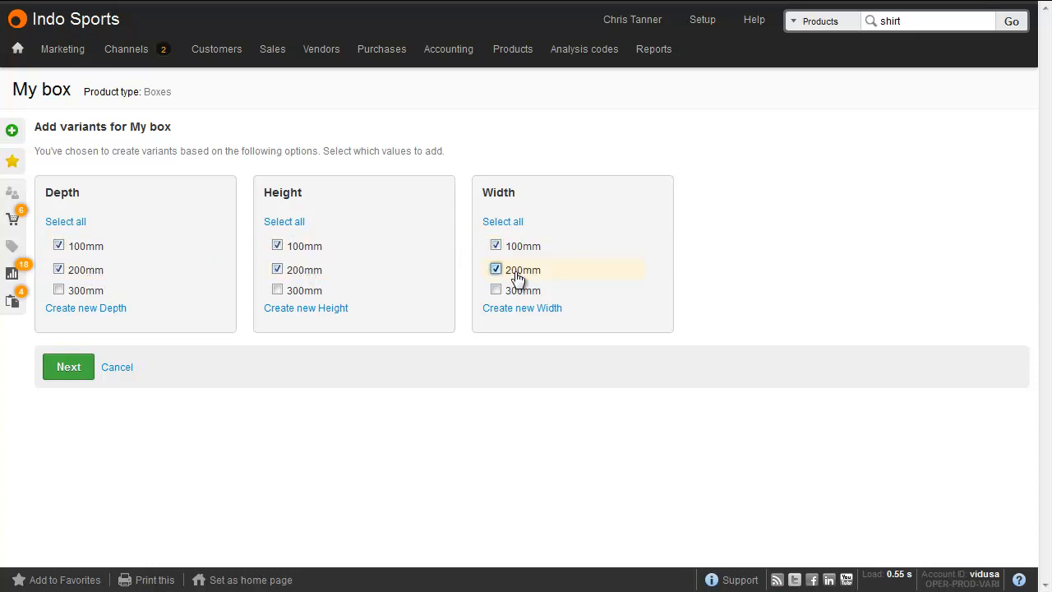
Step: Add a new Depth value of 50mm and generate the My box variants
{"action": "left_click", "coordinate": [110, 307]}
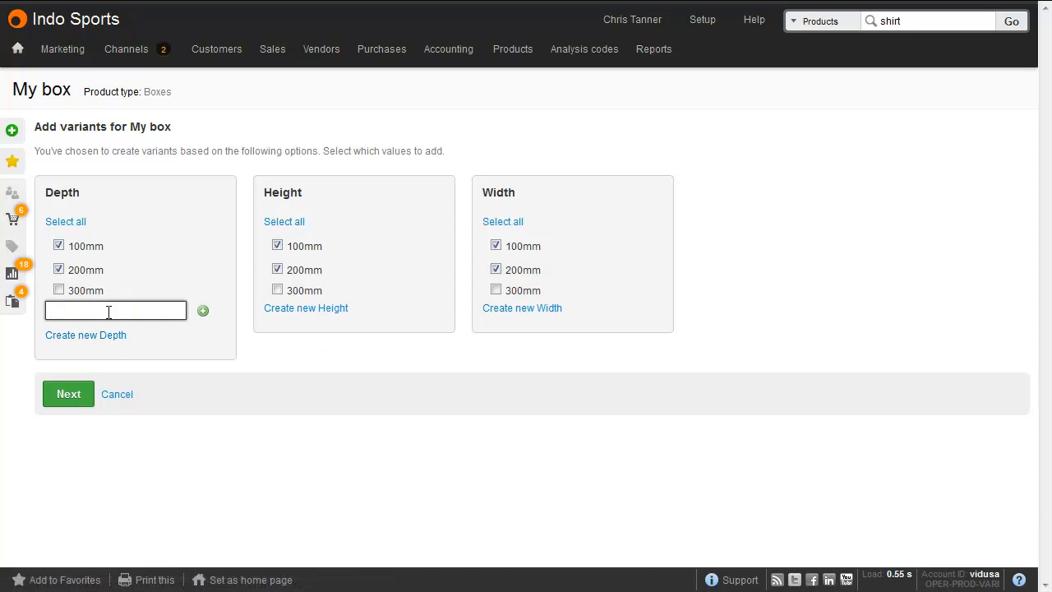
{"action": "type", "text": "50mm"}
{"action": "left_click", "coordinate": [71, 394]}
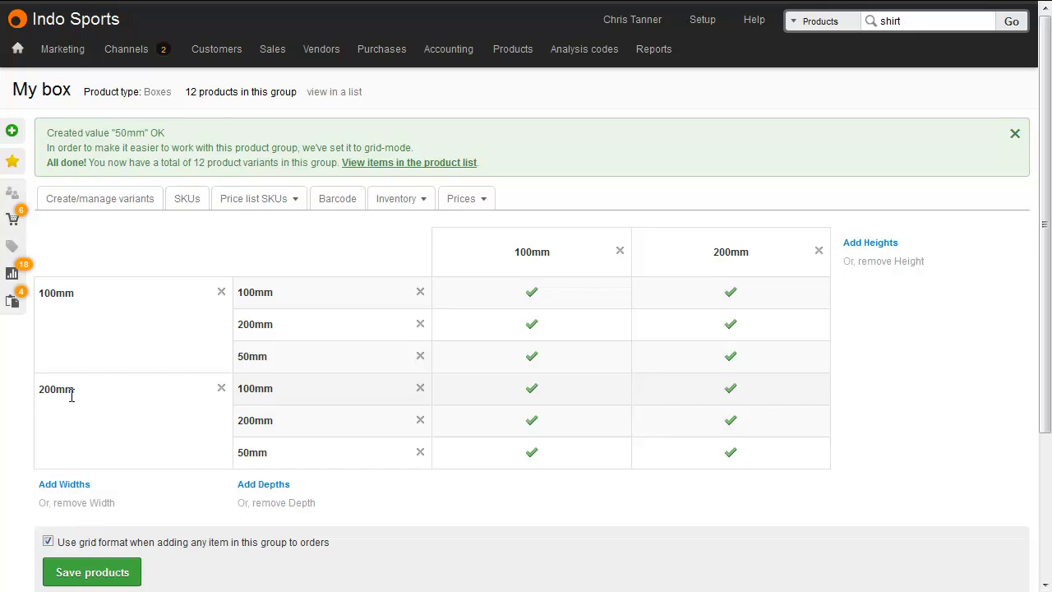
Step: Open the SKU editing grid for the My box variants
{"action": "left_click", "coordinate": [187, 199]}
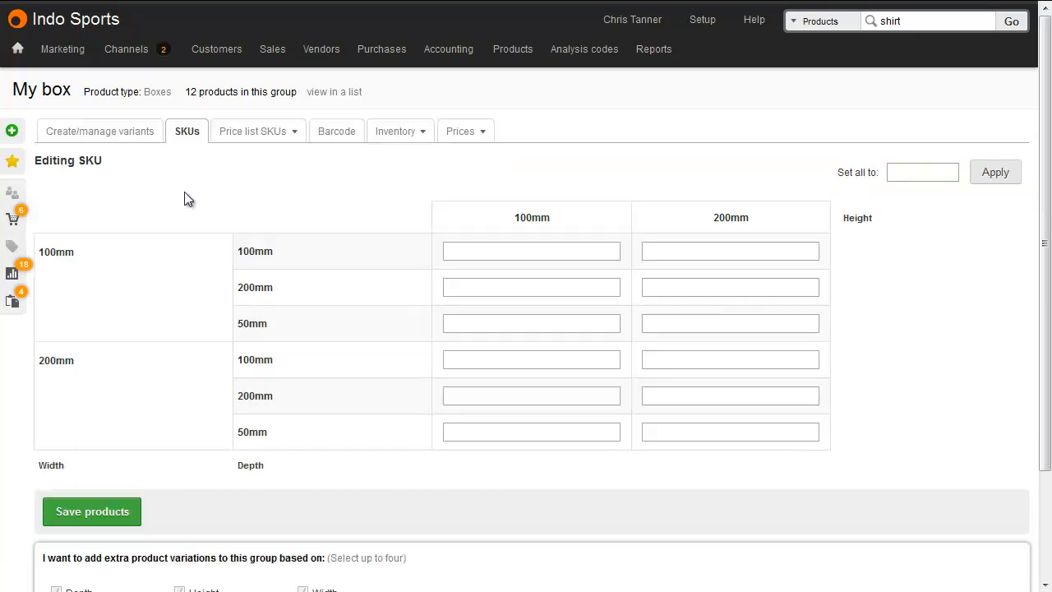